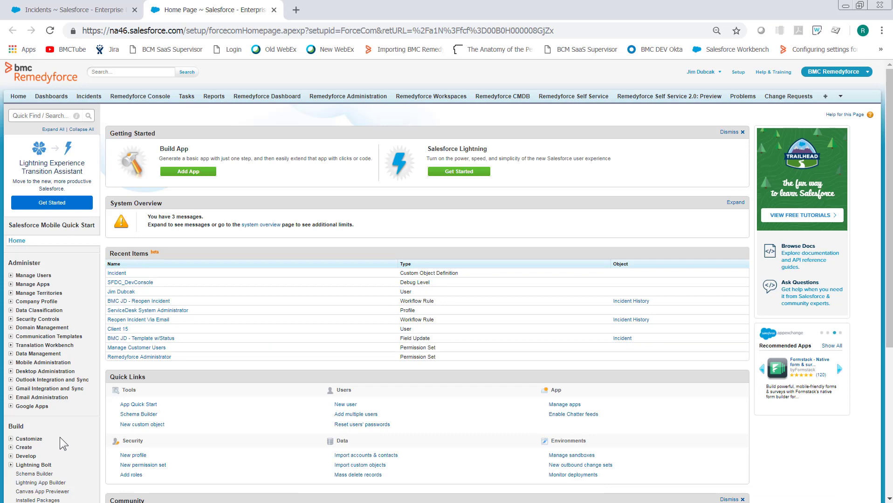
Step: Find the Data Loader setup page via Quick Find, then return to the Incidents list
click(42, 116)
text(cata)
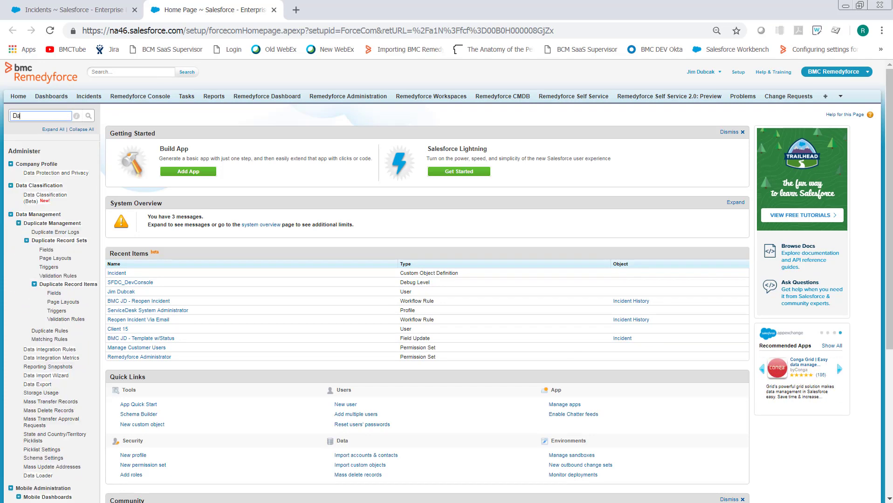
text( Loa)
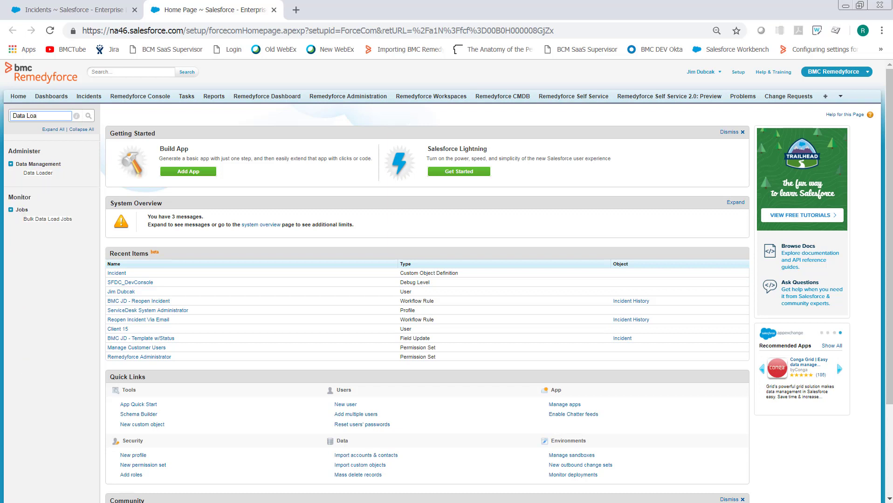
key(ctrl+shift+Left)
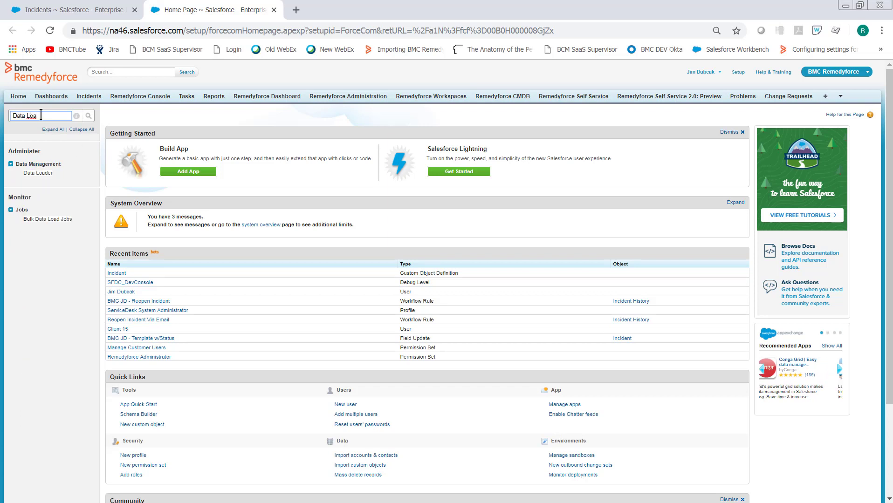
click(38, 173)
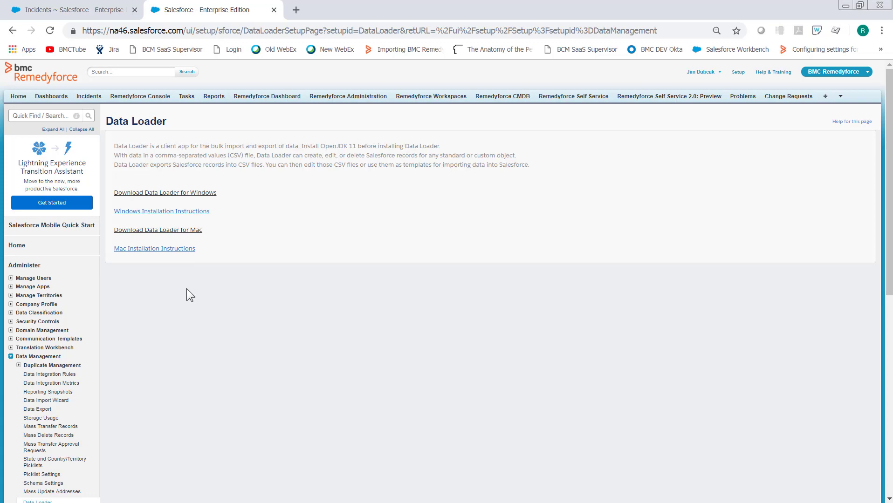
click(52, 14)
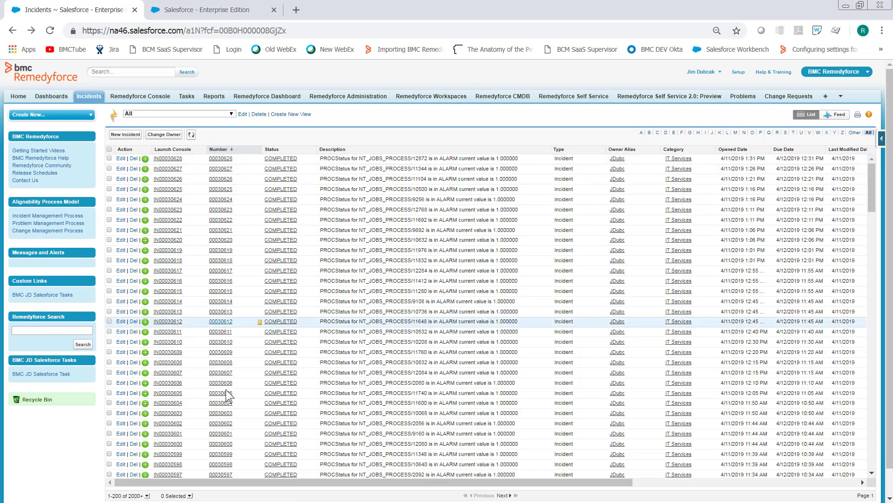
Step: Sign in to the Salesforce org from Data Loader with password authentication
key(alt+Tab)
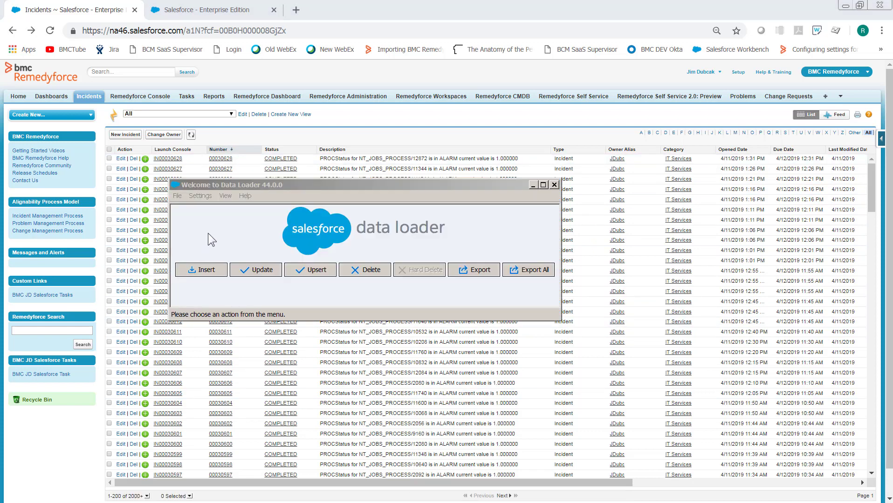
click(474, 270)
click(315, 173)
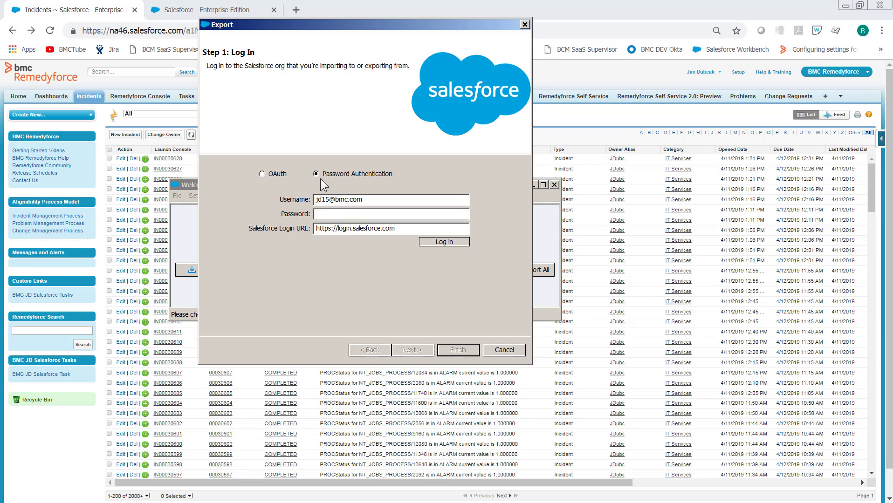
click(353, 214)
key(ctrl+v)
click(444, 241)
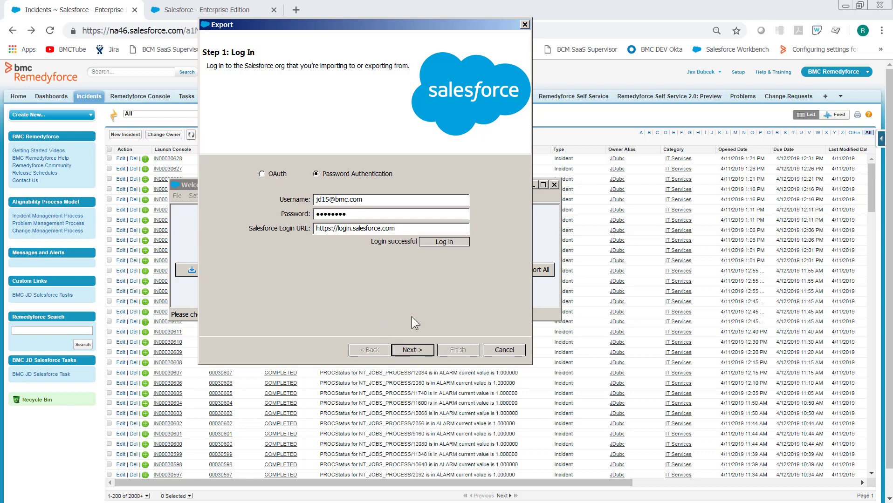
click(412, 349)
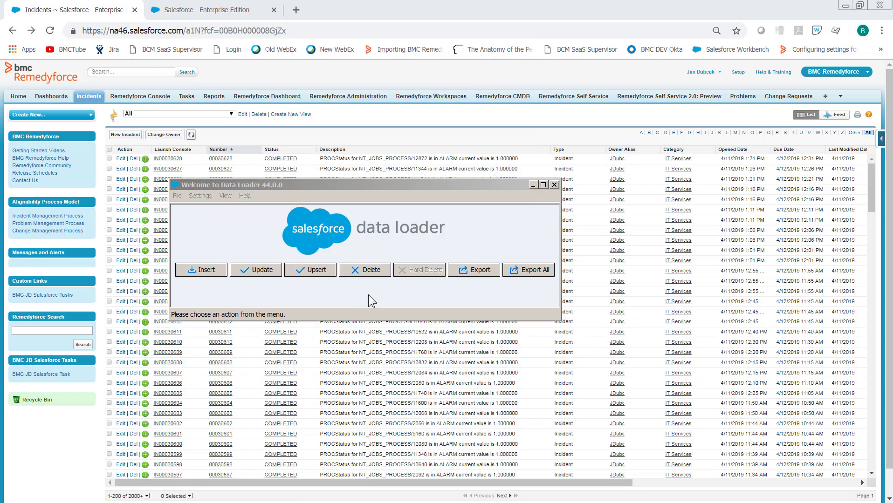
Step: Start a new export and select the Incident (BMCServiceDesk__Incident__c) object
click(478, 269)
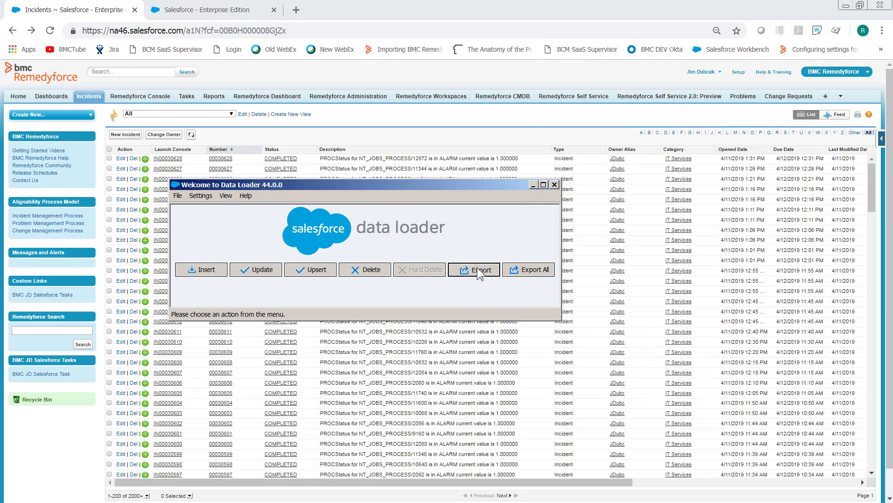
click(246, 231)
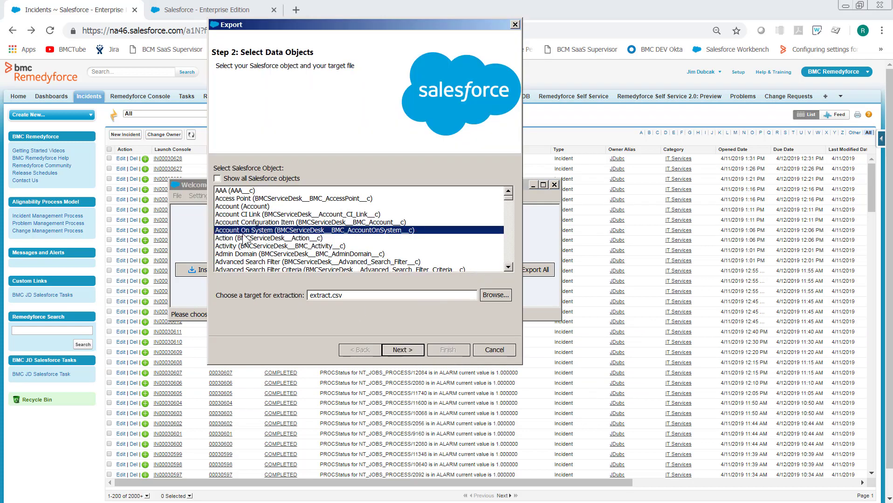
key(i)
key(Down)
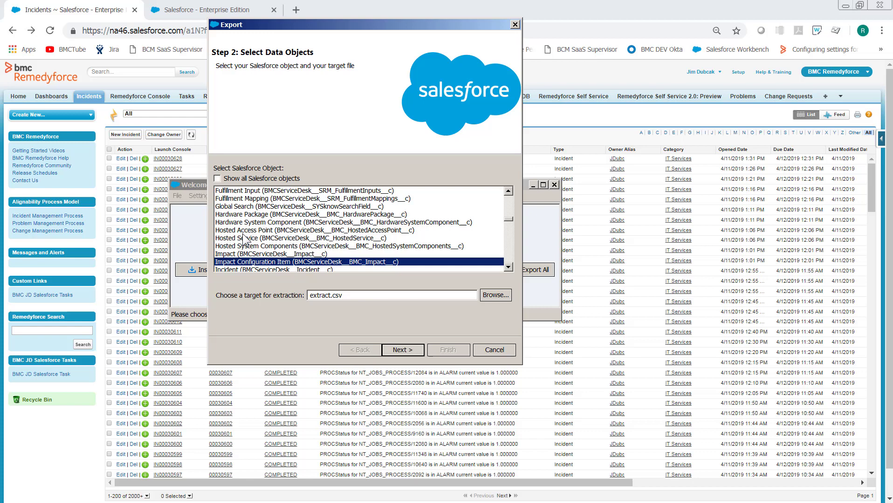
key(Down)
key(Down)
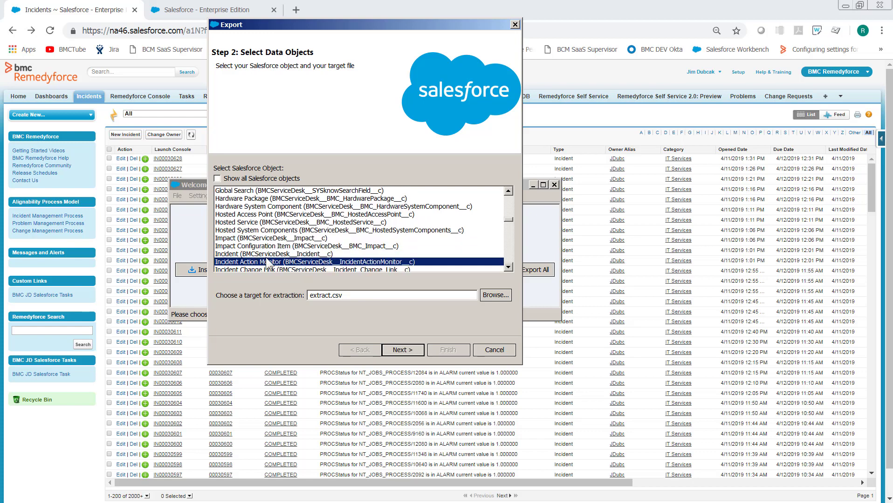
click(268, 255)
Step: Set Desktop\Incident.csv as the export target and proceed to the replace-file prompt
click(496, 295)
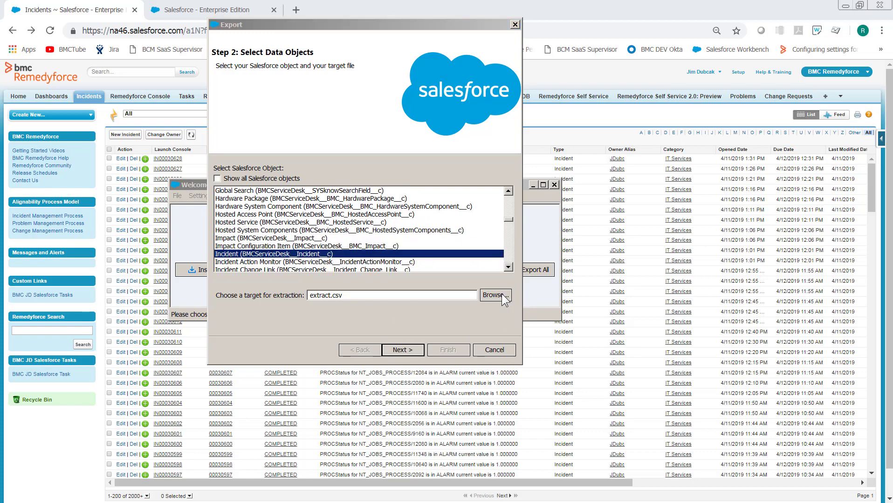
click(340, 105)
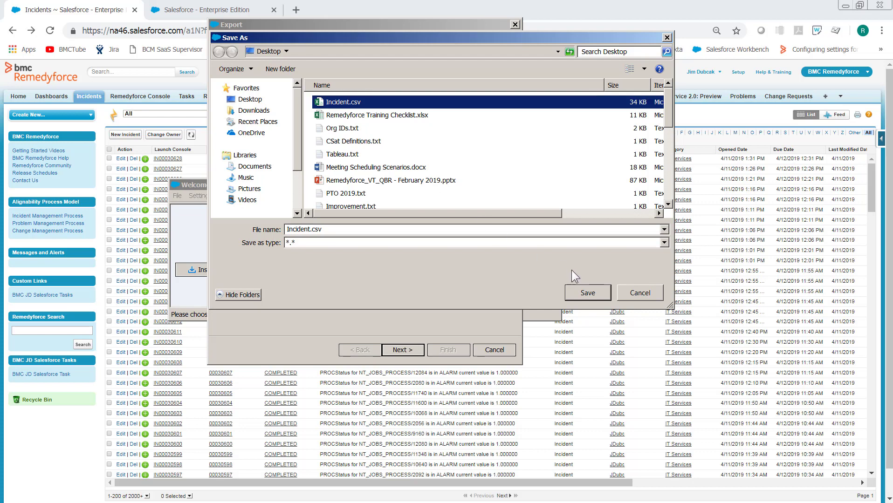
click(587, 292)
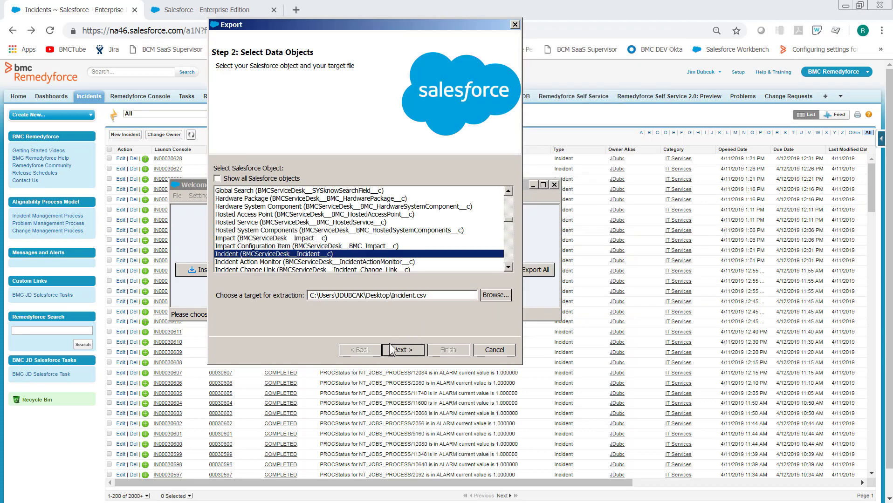
click(403, 349)
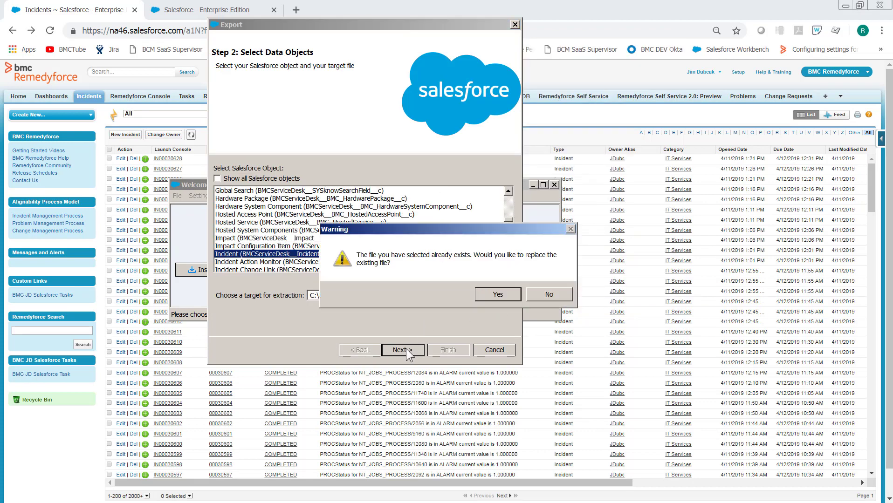
Step: Replace the existing Incident.csv, enlarge the window, and tick the Id and Status_ID fields
click(497, 294)
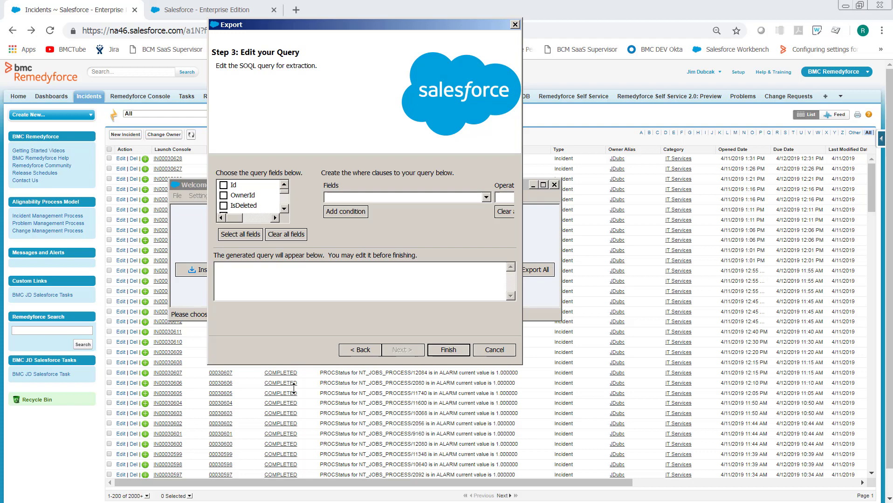
drag(296, 364, 296, 500)
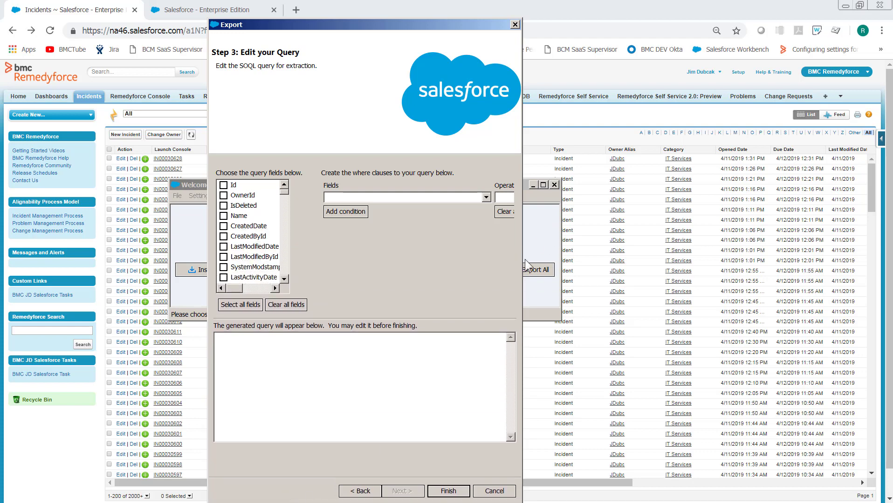
drag(522, 259, 656, 259)
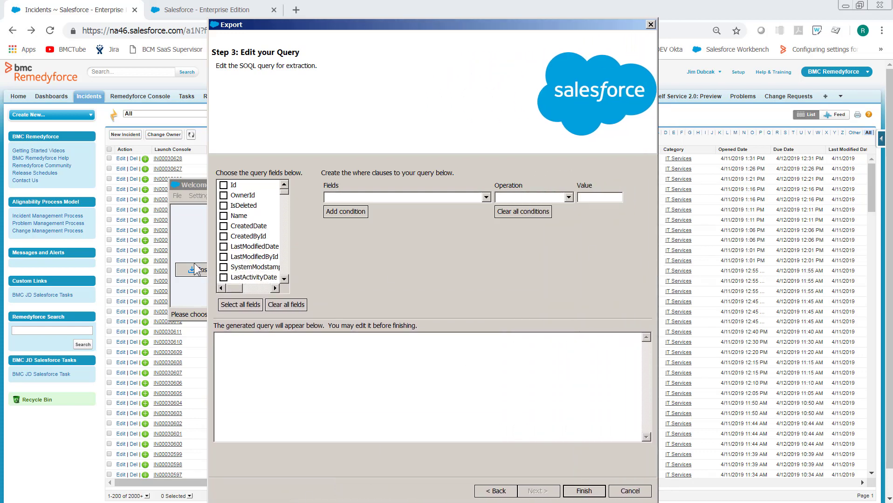
click(223, 185)
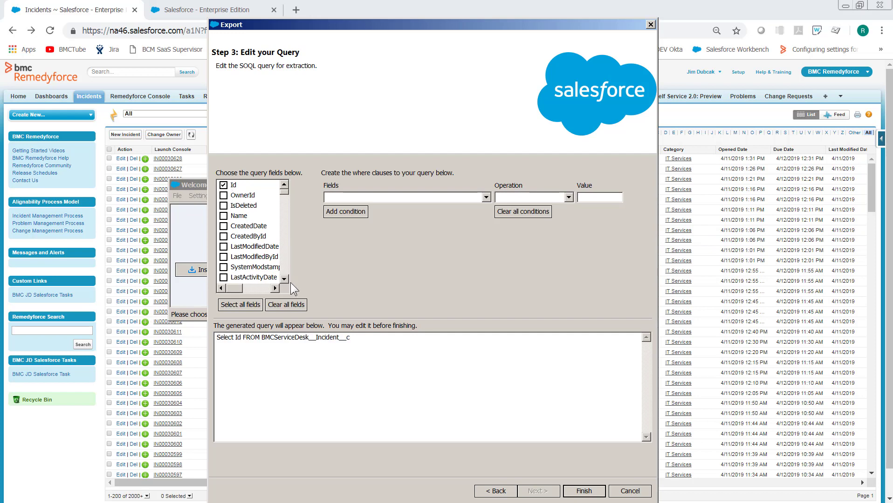
click(284, 277)
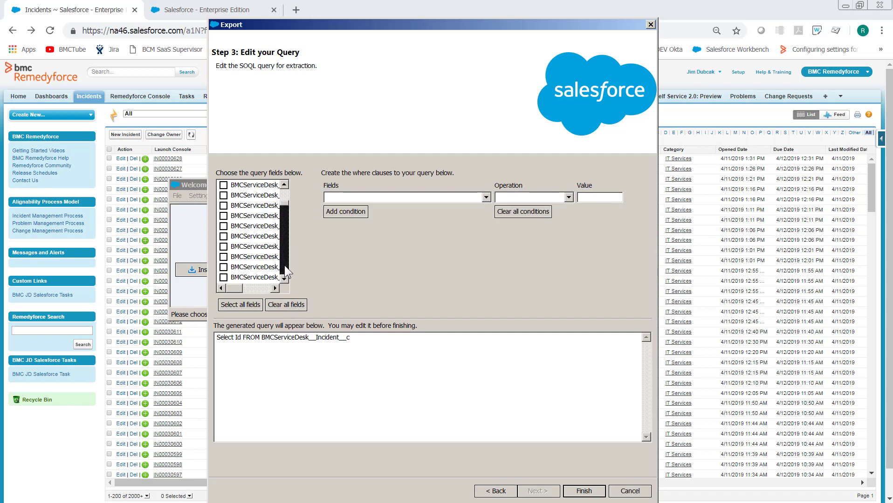
click(275, 290)
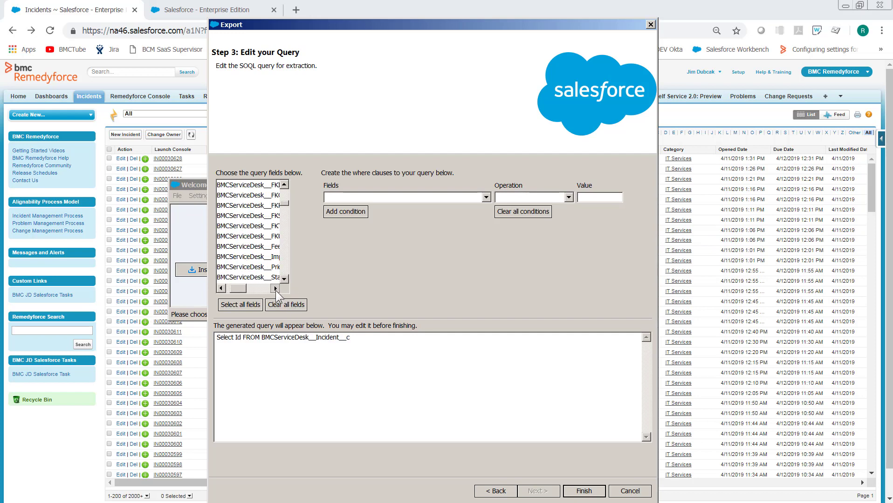
click(275, 289)
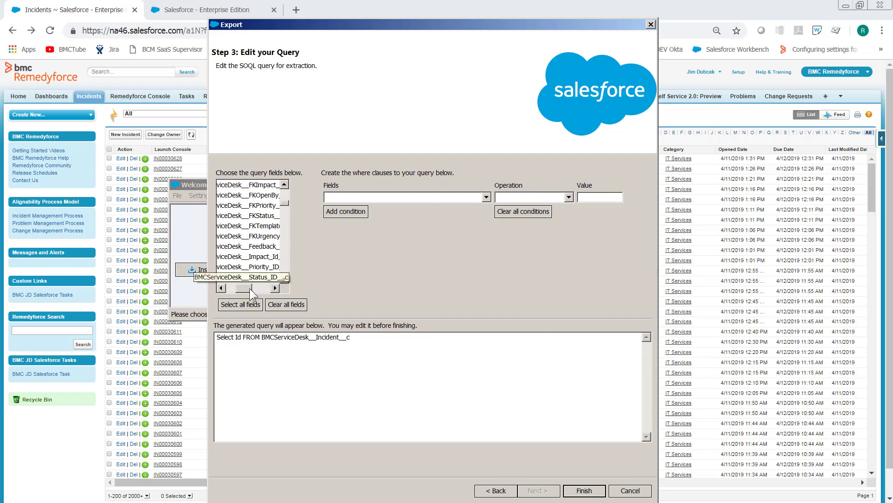
drag(244, 290, 224, 289)
click(223, 277)
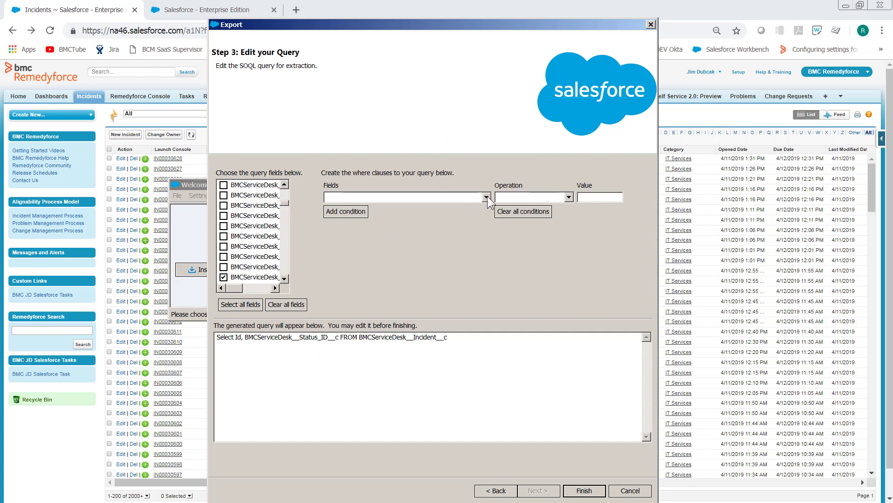
Step: Build the where-condition Status_ID equals COMPLETED
click(487, 197)
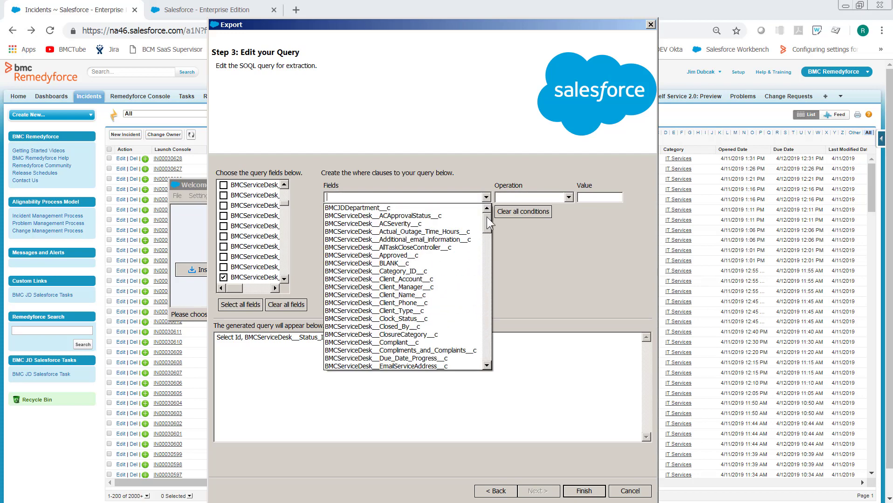
drag(486, 220, 486, 245)
click(391, 223)
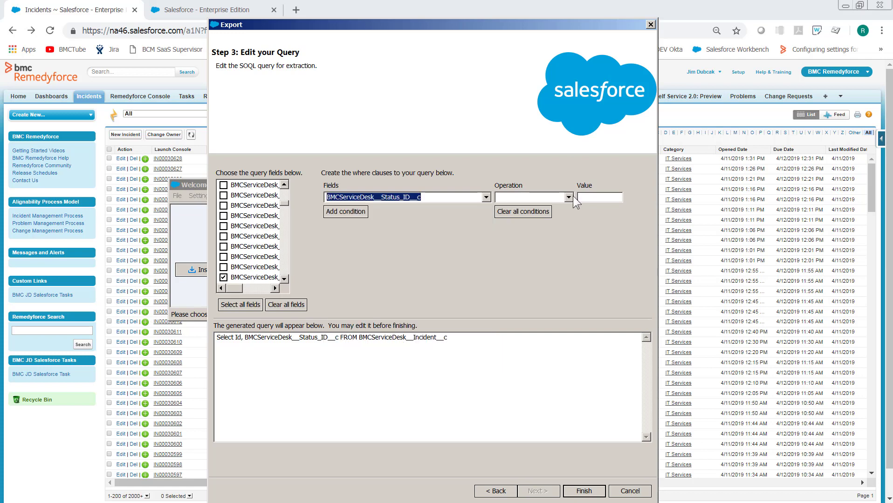
click(569, 197)
click(510, 206)
click(598, 197)
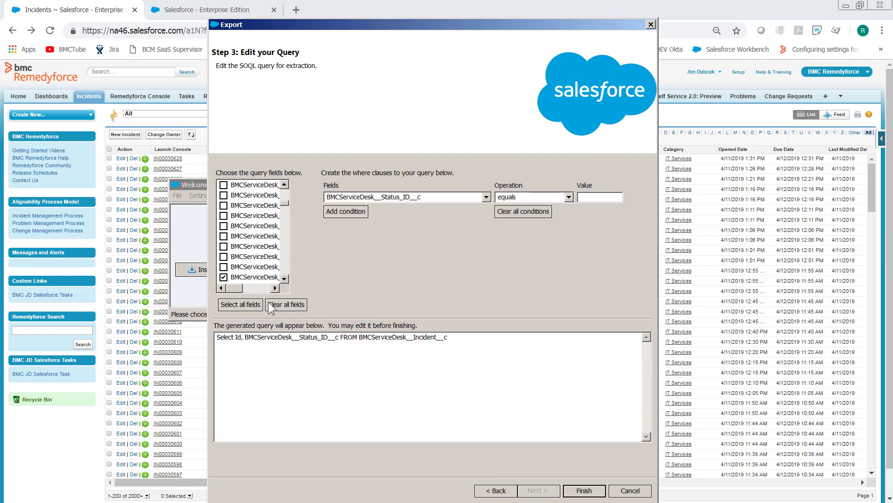
text(CM)
text(MPLETED)
Step: Add the Status_ID equals COMPLETED condition and review the generated query
click(345, 211)
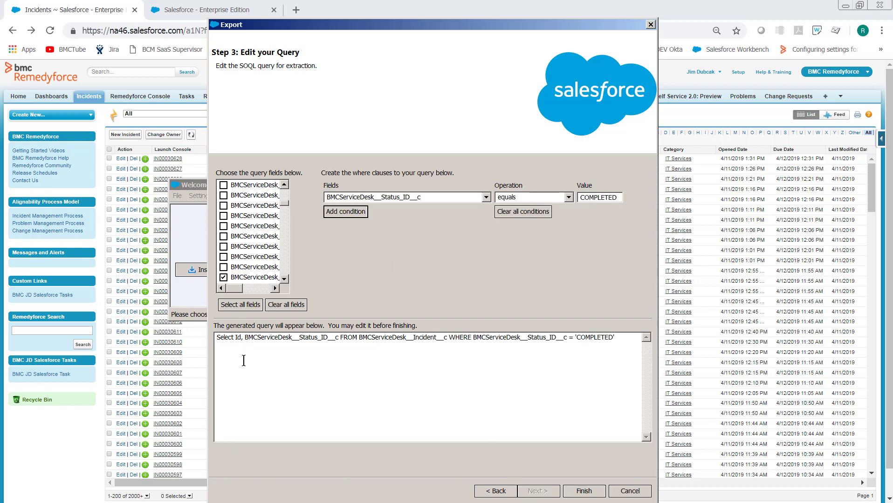
click(239, 338)
double_click(240, 338)
drag(286, 338, 338, 339)
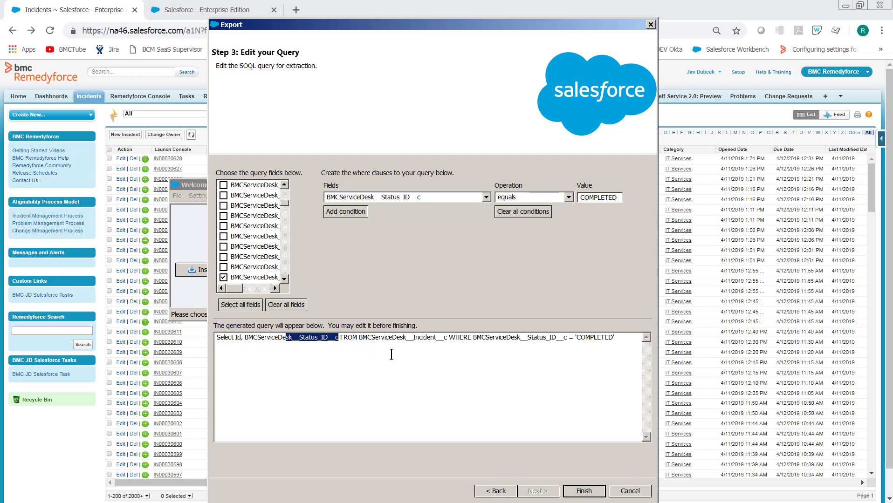
Step: Run and confirm the export, extracting 18,862 completed Incident records
click(584, 491)
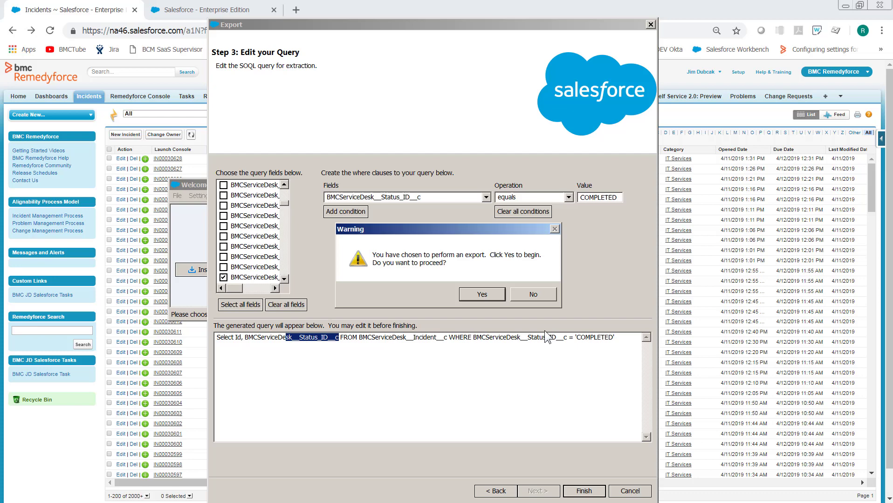
click(482, 295)
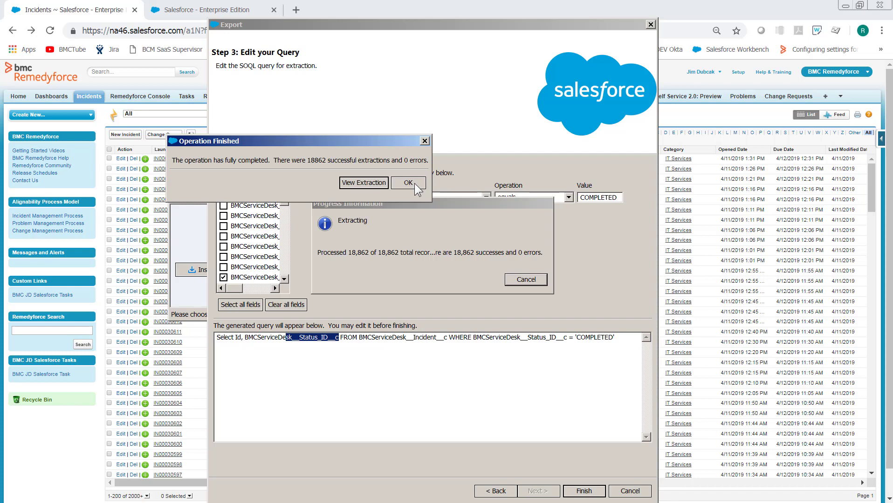
click(408, 183)
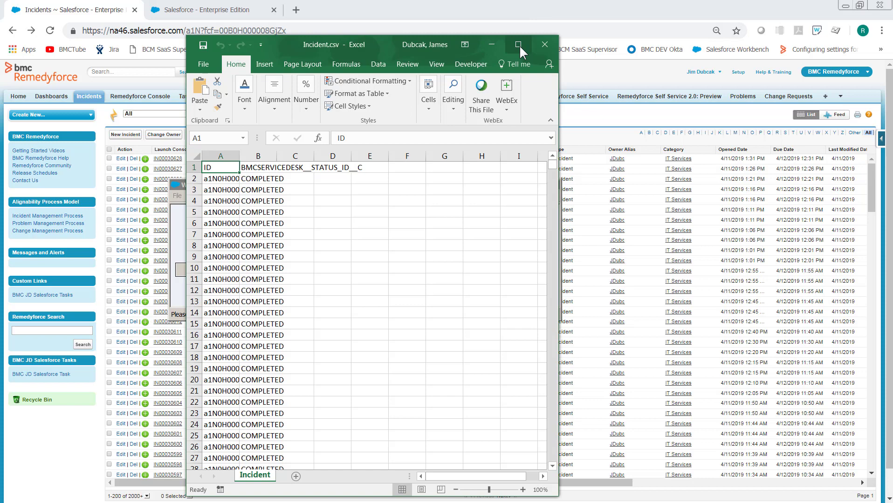
Step: Auto-fit the ID and Status_ID columns, then close Incident.csv without saving
click(519, 45)
drag(52, 124, 52, 124)
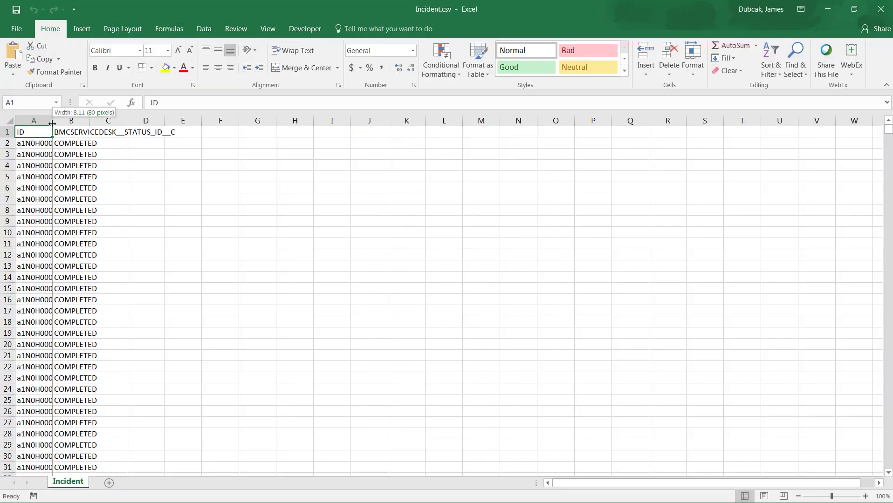
double_click(51, 124)
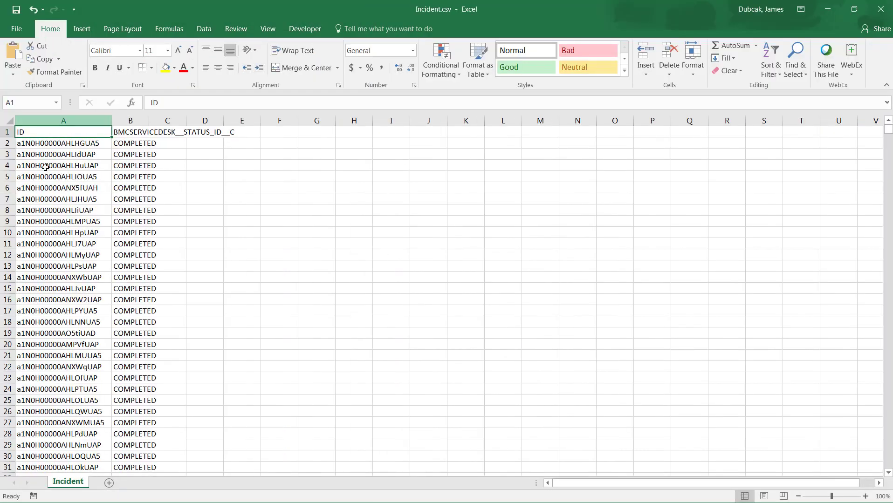
double_click(148, 121)
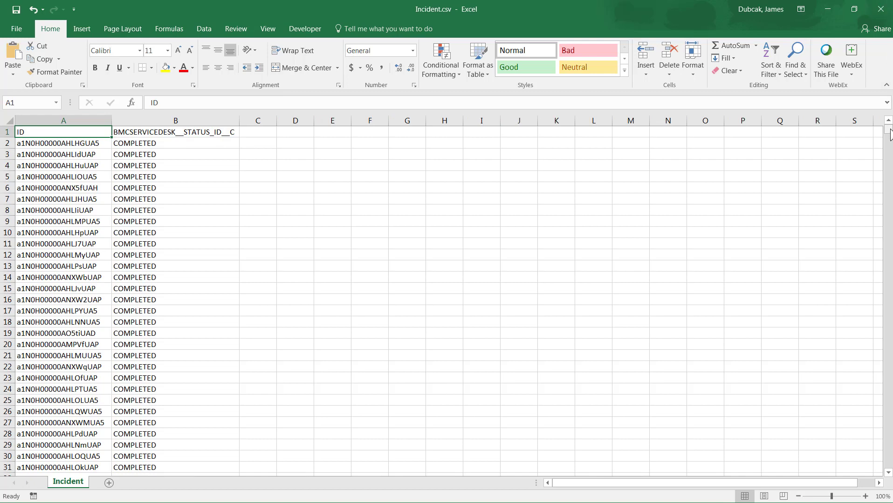
mouse_move(888, 130)
mouse_down()
mouse_move(872, 471)
mouse_move(886, 122)
mouse_up()
click(881, 9)
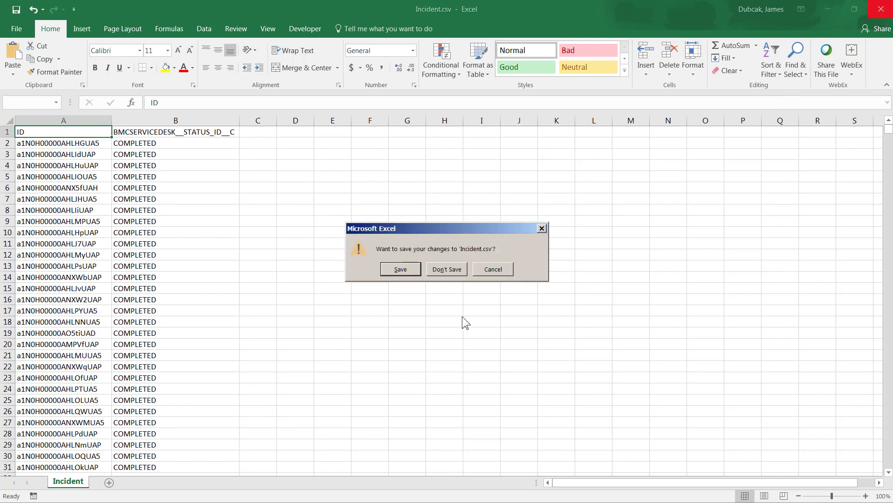
click(446, 269)
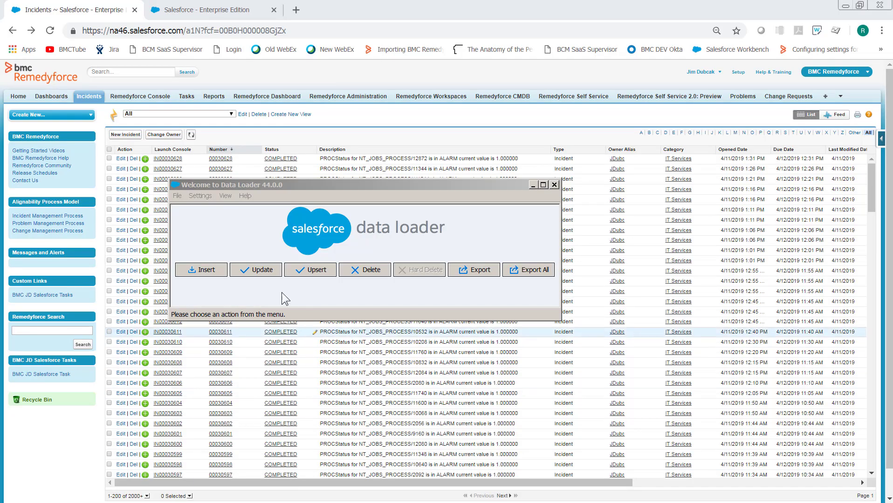
Step: Review batch size and login server host in Data Loader Settings, then confirm them
click(204, 196)
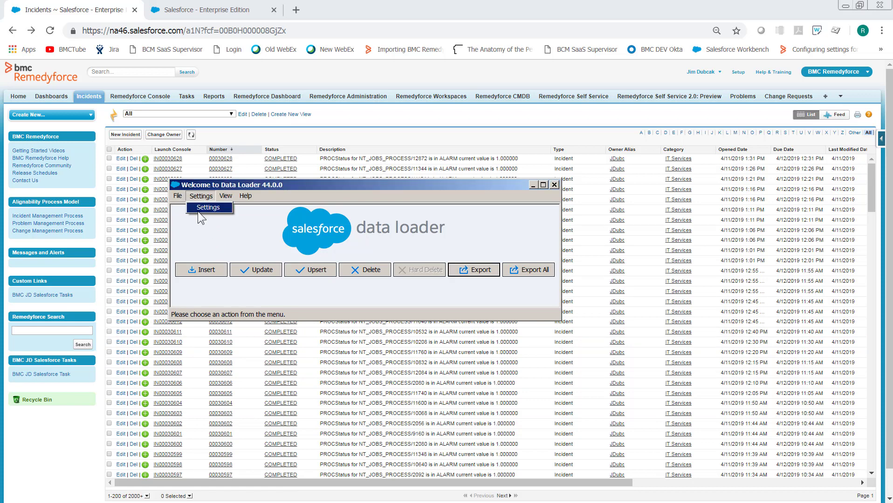
click(207, 207)
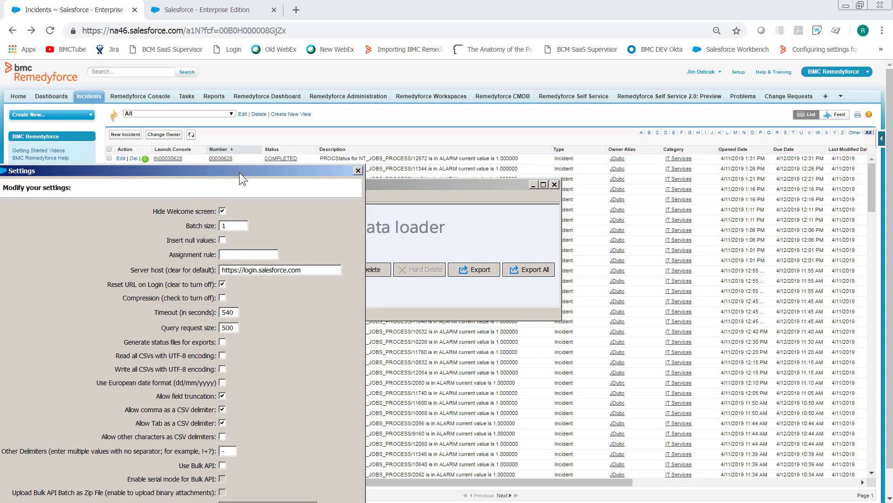
drag(239, 172, 402, 38)
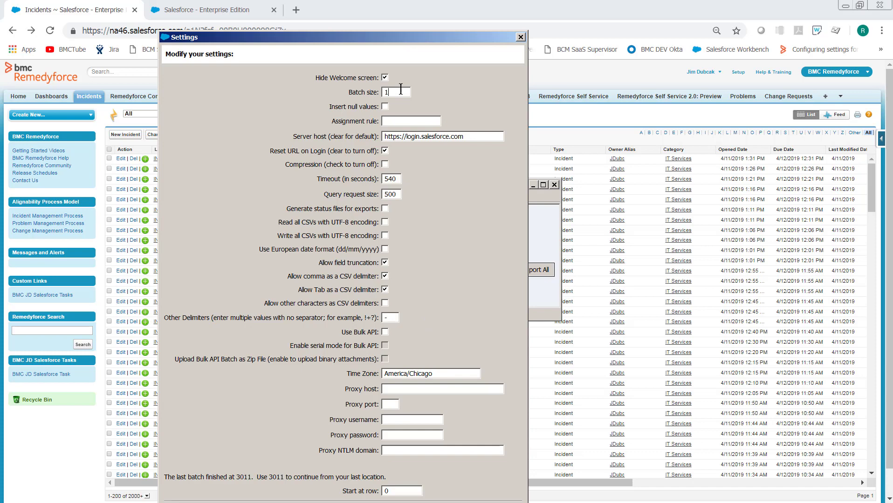
drag(400, 92, 378, 94)
text(200)
drag(357, 38, 358, 16)
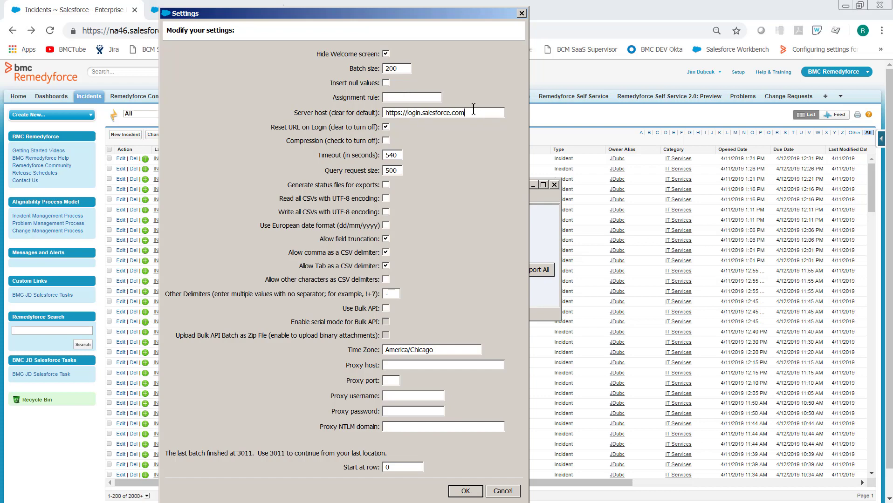
drag(468, 112, 384, 126)
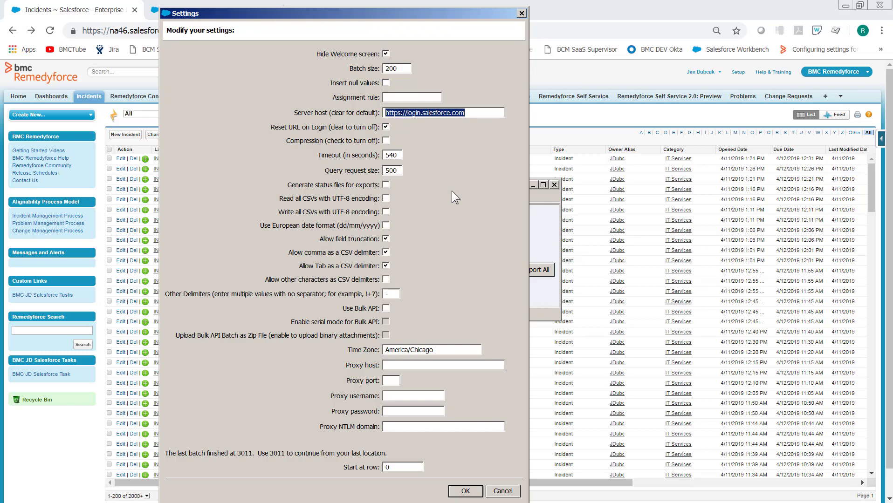
click(464, 490)
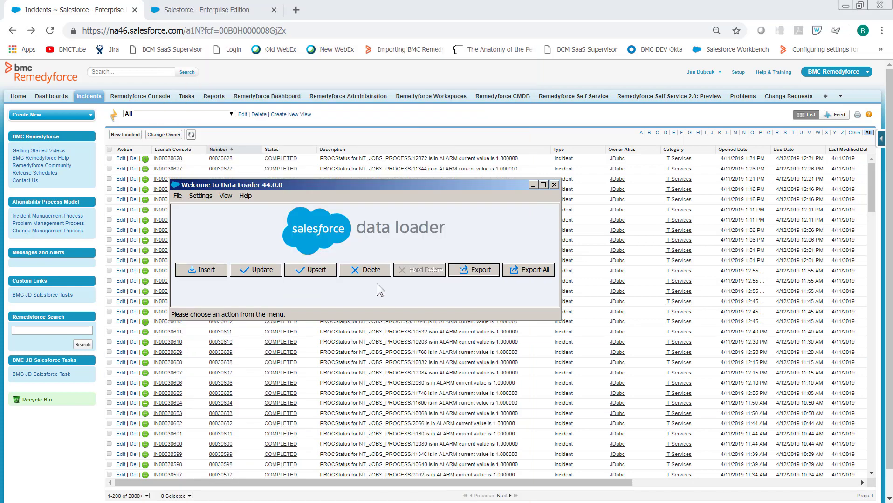
Step: Start a delete operation and log in with password authentication
click(366, 271)
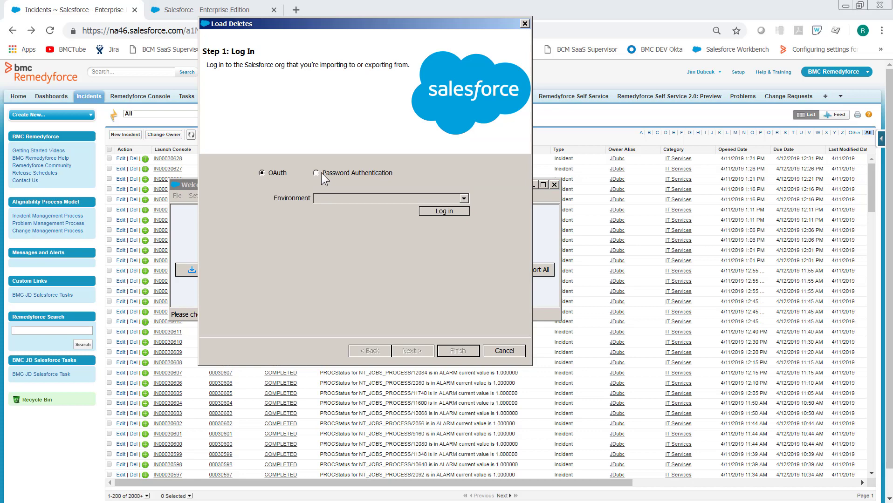
click(316, 173)
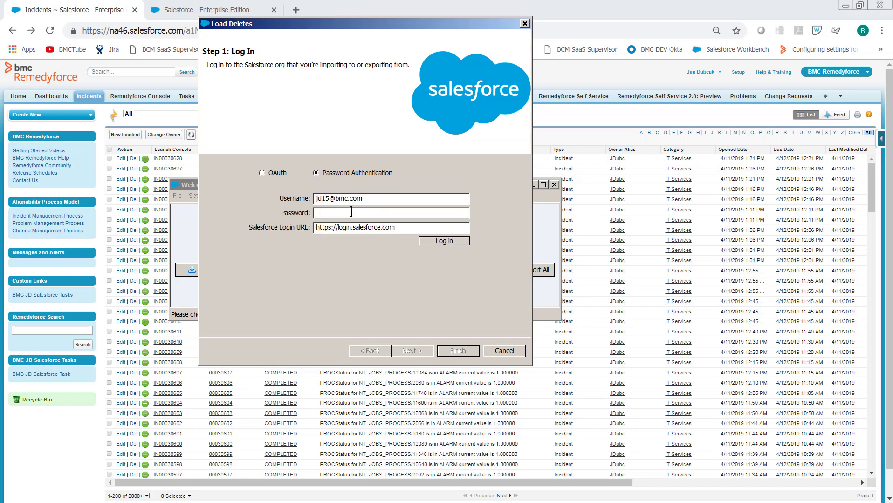
click(445, 240)
click(413, 350)
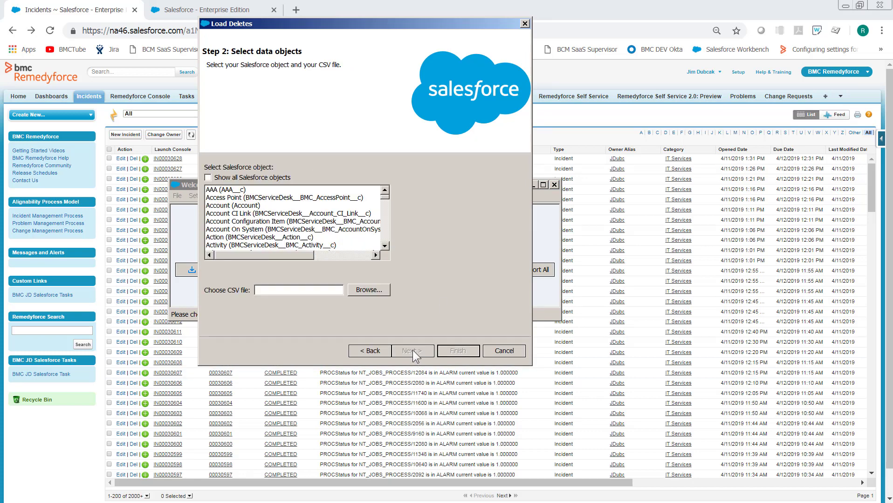
Step: Select Incident as the object to delete records from
click(246, 222)
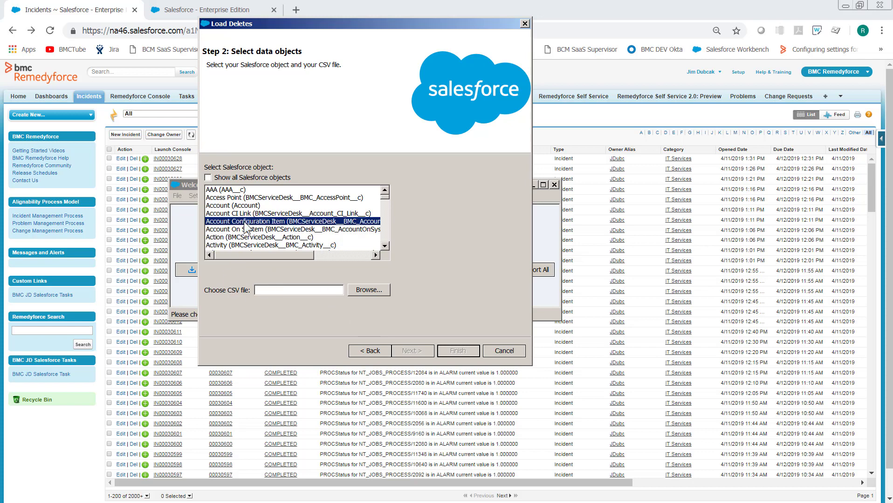
key(i)
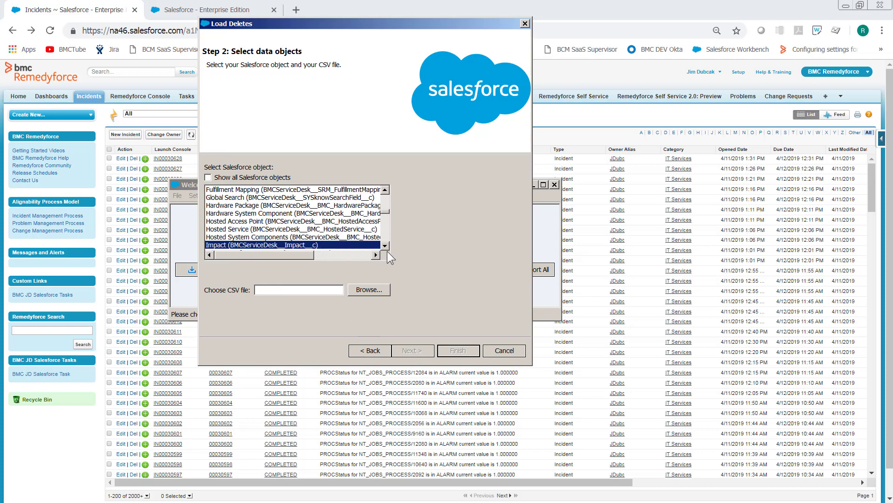
click(385, 248)
click(384, 248)
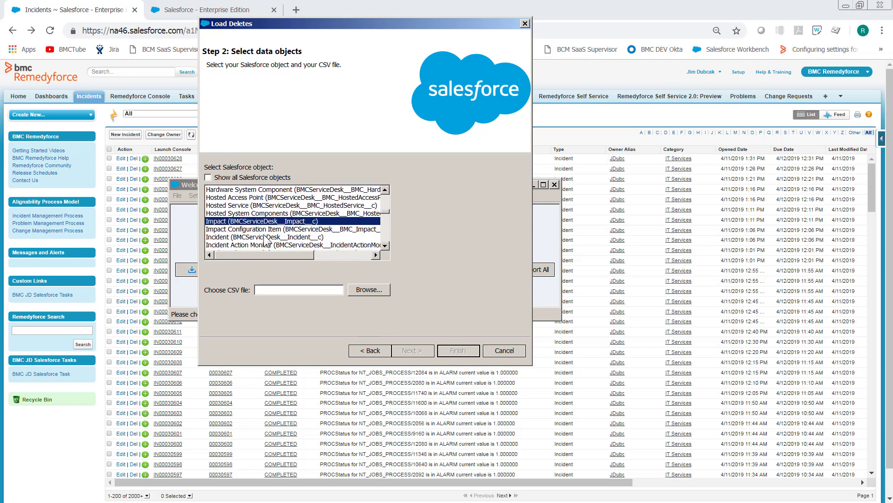
click(265, 237)
Step: Load Desktop Incident.csv, initializing the delete with 18,862 records
click(362, 288)
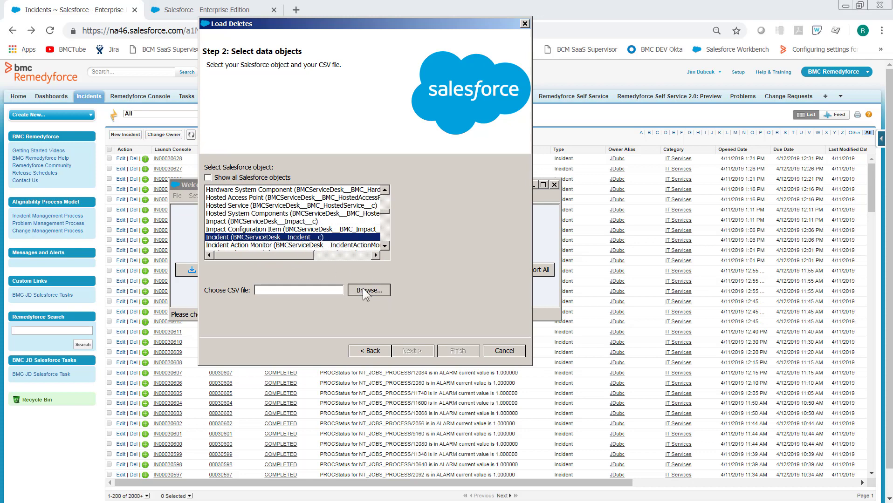
click(380, 102)
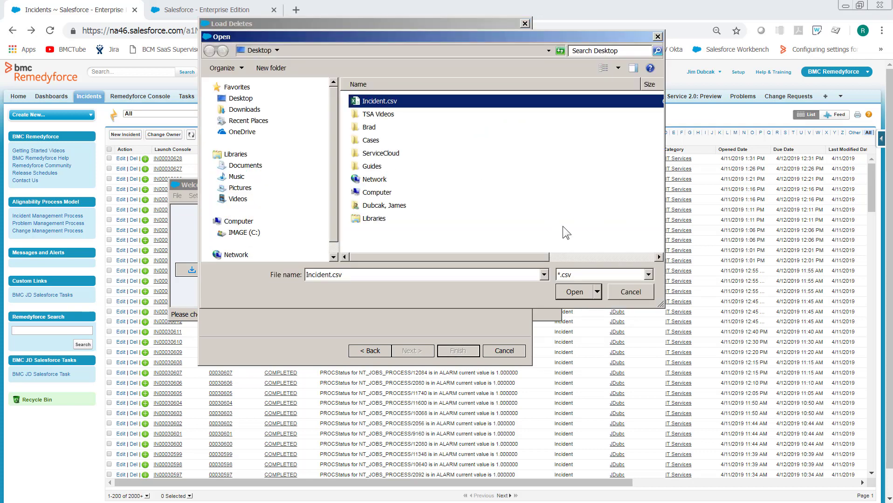
click(574, 292)
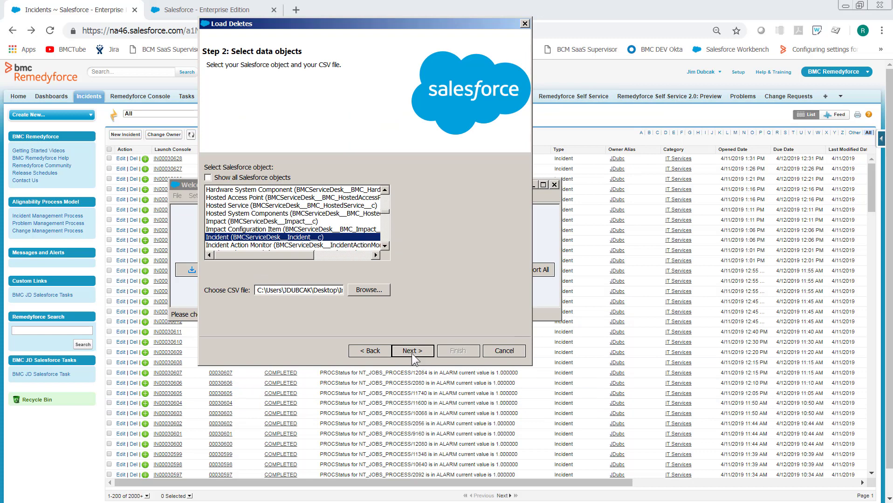
click(412, 351)
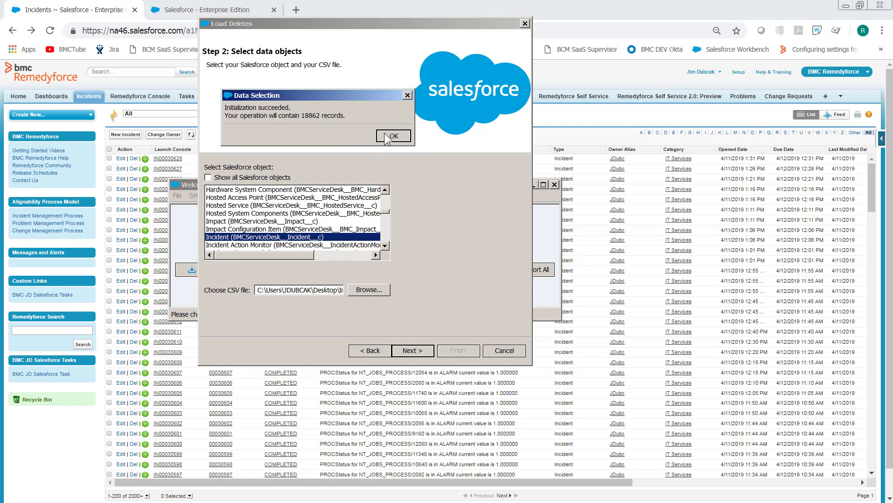
click(390, 135)
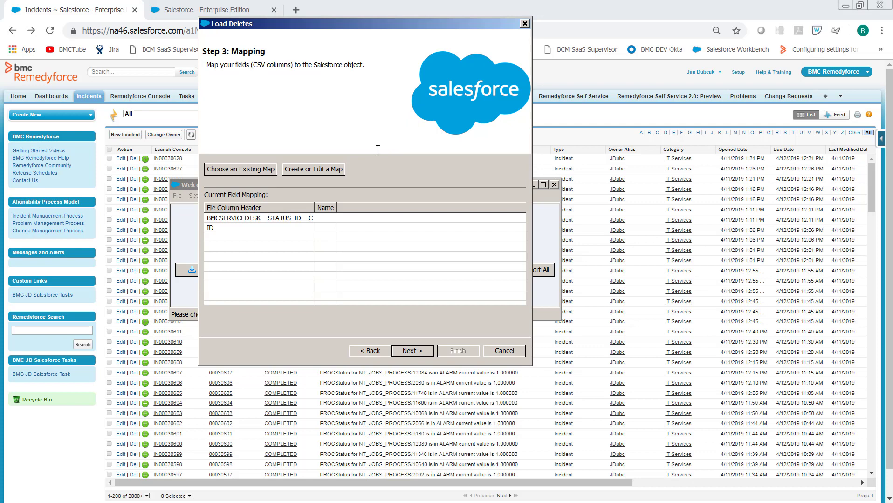
Step: Auto-match the file's ID column to the Incident Id field and advance to the final step
click(291, 167)
drag(185, 132, 489, 103)
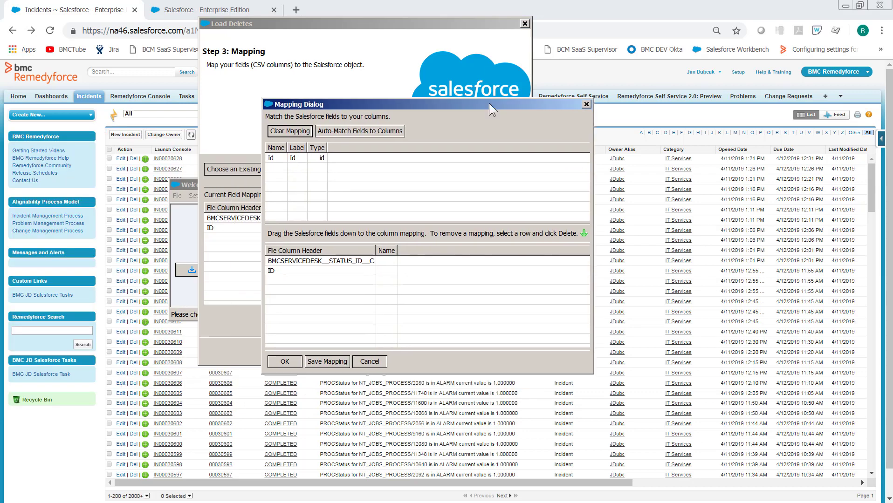
click(344, 131)
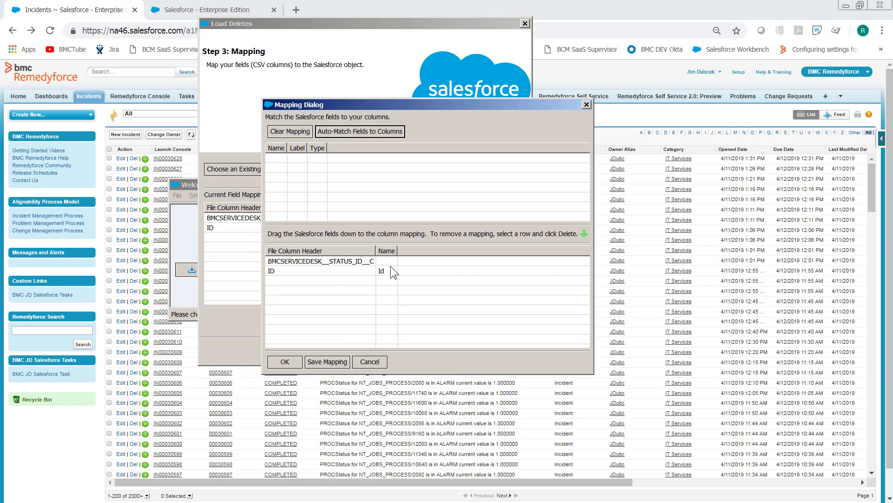
click(284, 362)
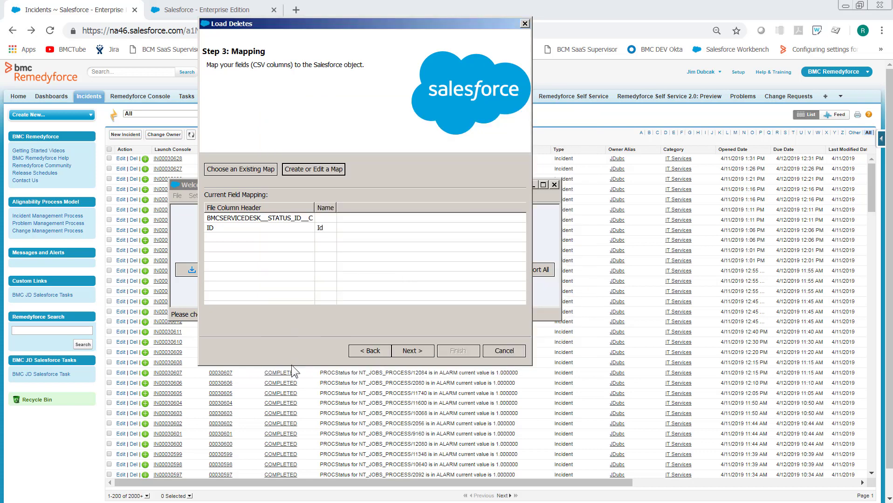
click(411, 350)
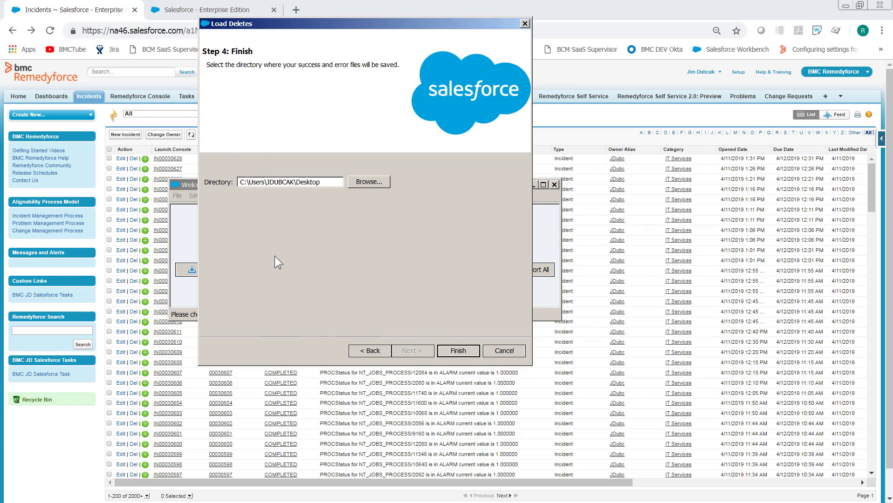
Step: Launch the delete and accept both warnings, removing all 18,862 Incident records
click(450, 350)
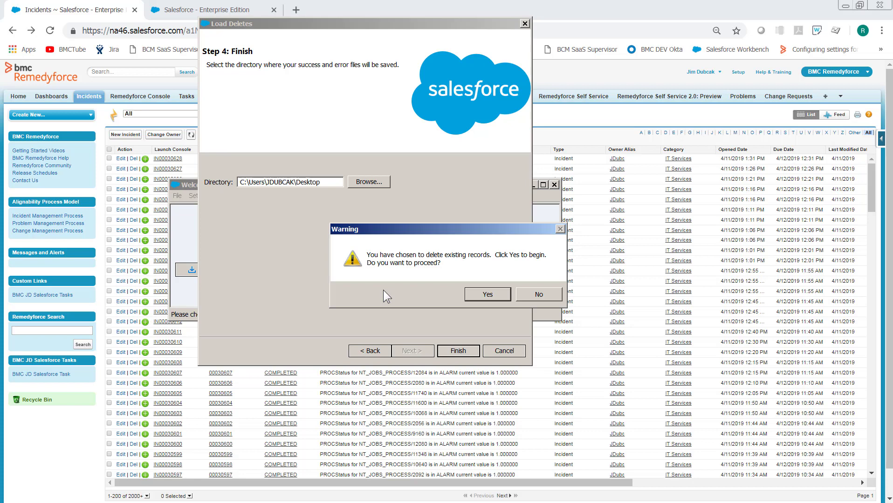
click(487, 295)
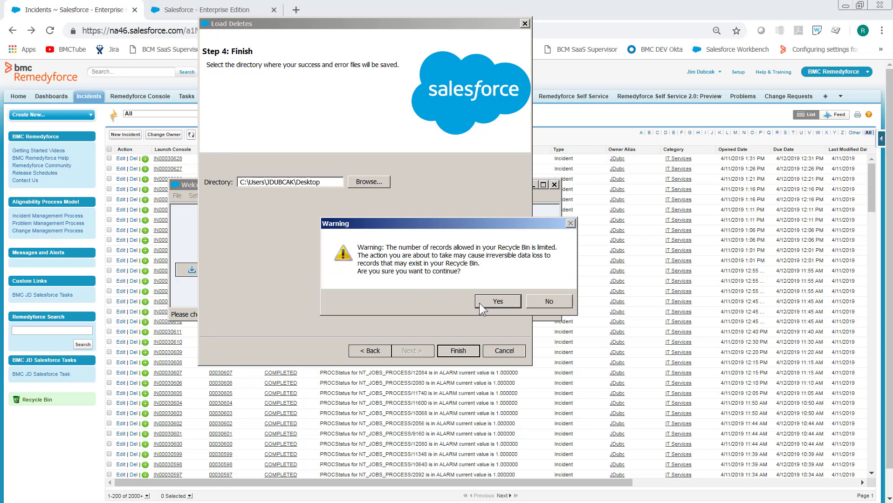
click(497, 301)
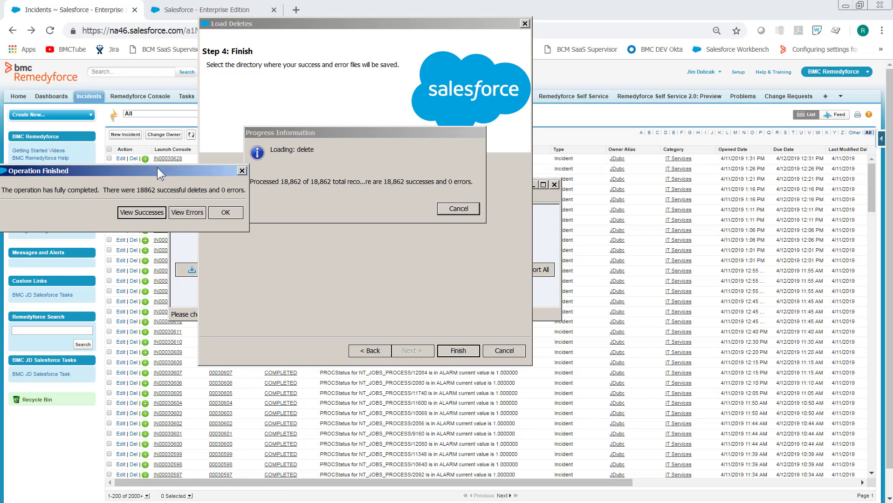
Step: Move the delete completion report (18,862 successes, 0 errors) to centre and dismiss it
drag(157, 170, 334, 180)
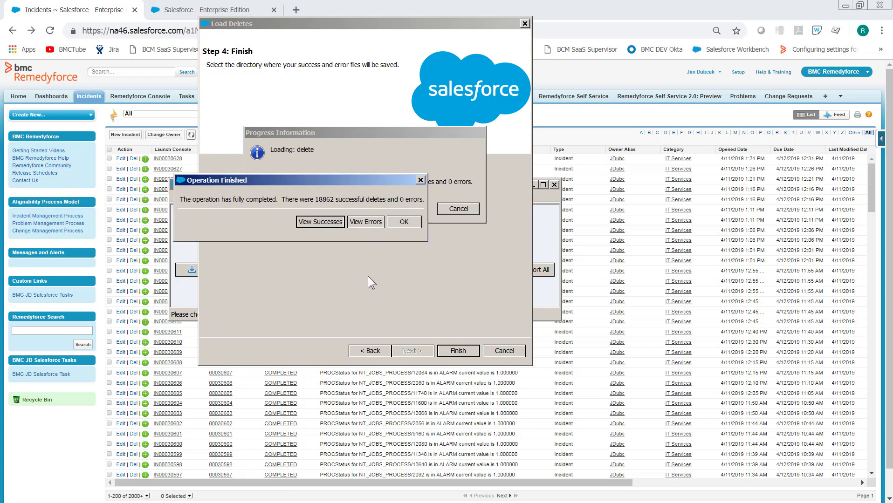
click(402, 224)
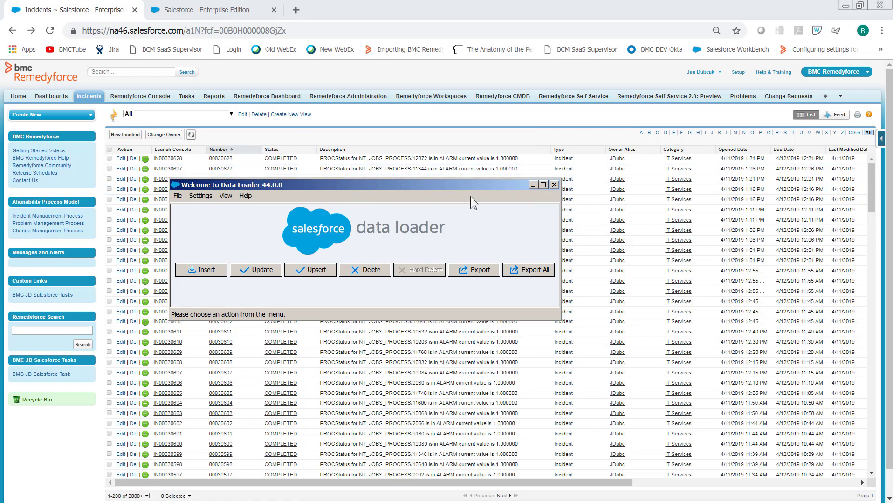
Step: Refresh the Remedyforce Incidents list view so the deleted completed incidents drop off
click(191, 135)
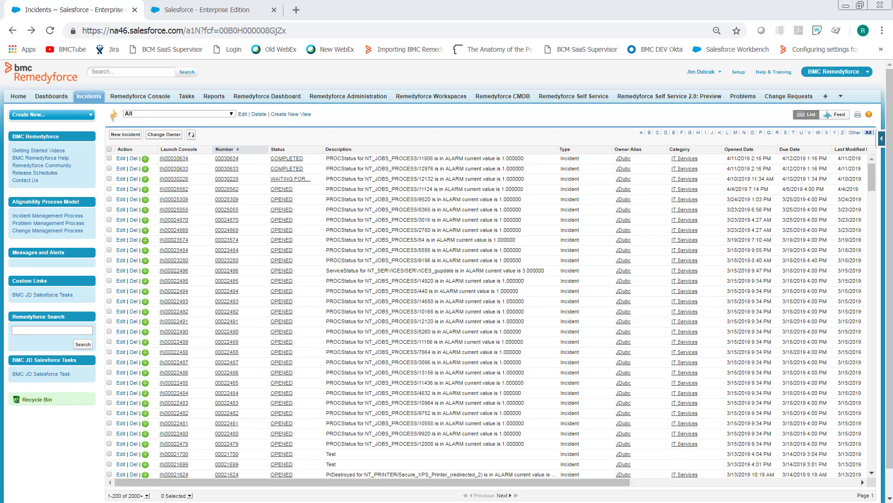